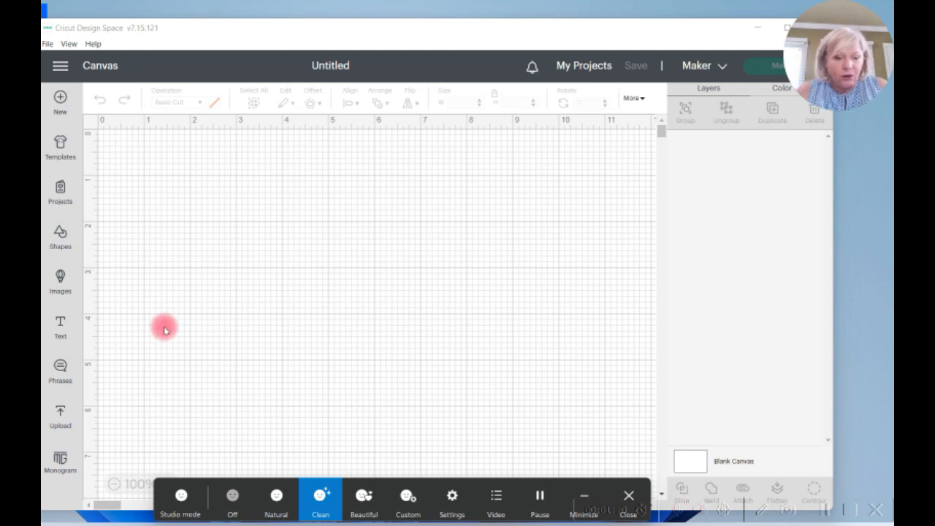
# Step: Add the previously uploaded "Do you follow Jesus this close?" image to the canvas
pyautogui.click(61, 415)
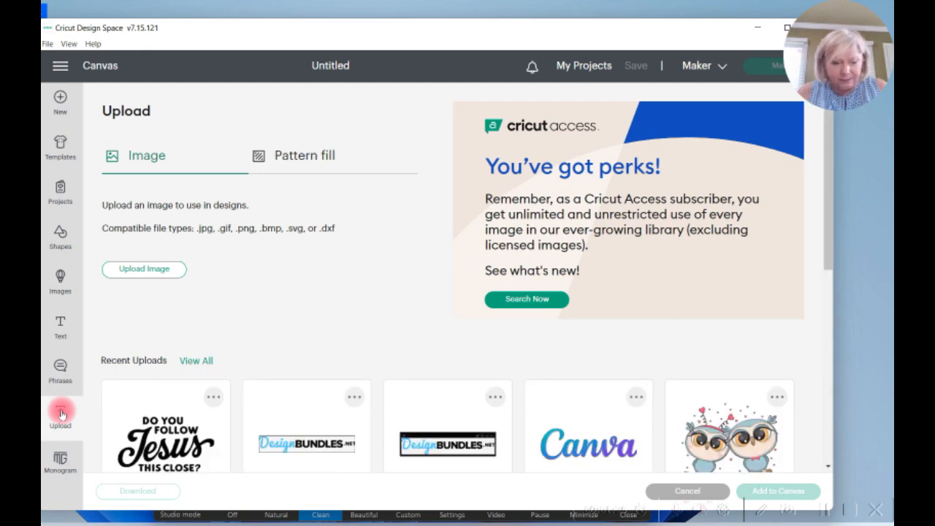
pyautogui.click(170, 439)
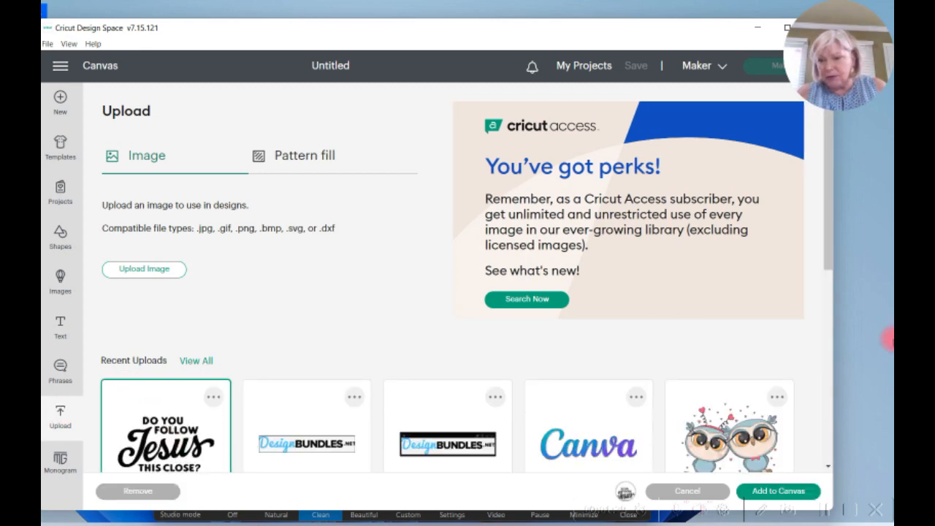
pyautogui.click(782, 492)
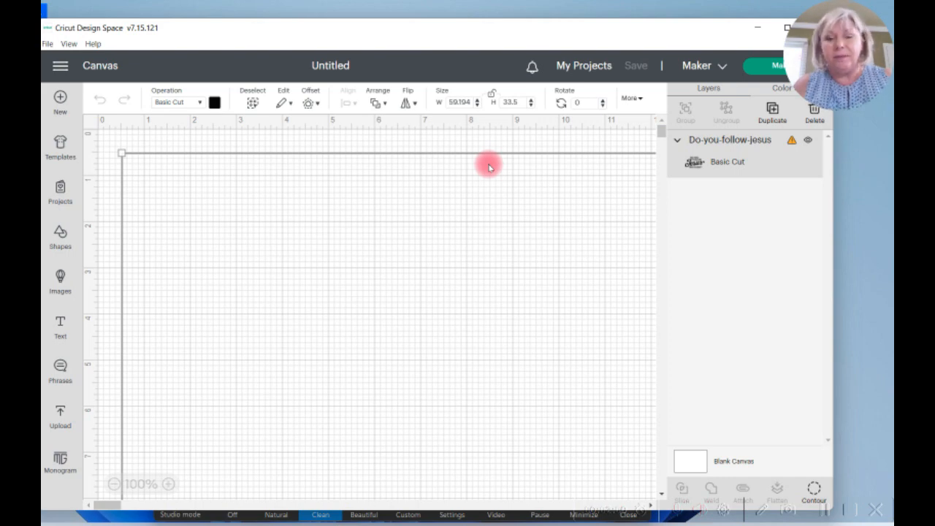
# Step: Unlock the image's proportions and set its size to 5 inches wide by 3 inches high
pyautogui.click(493, 99)
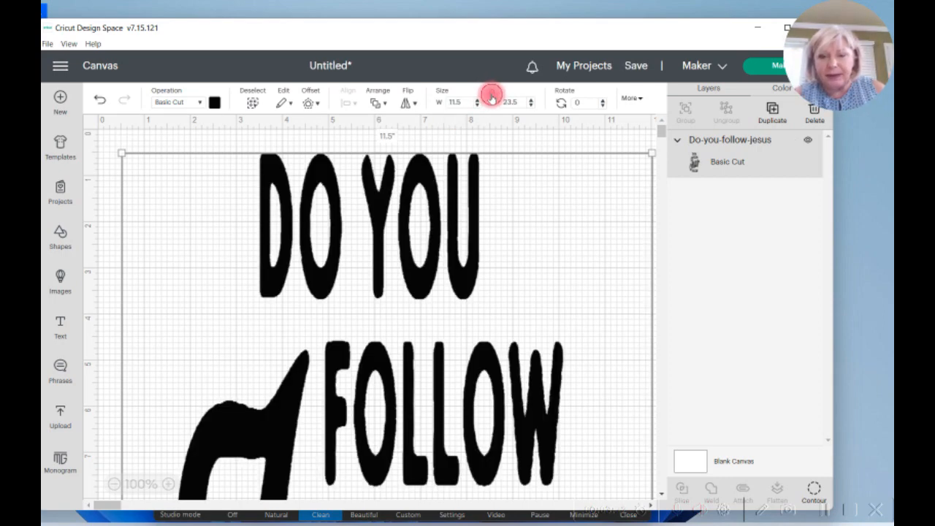
pyautogui.click(461, 103)
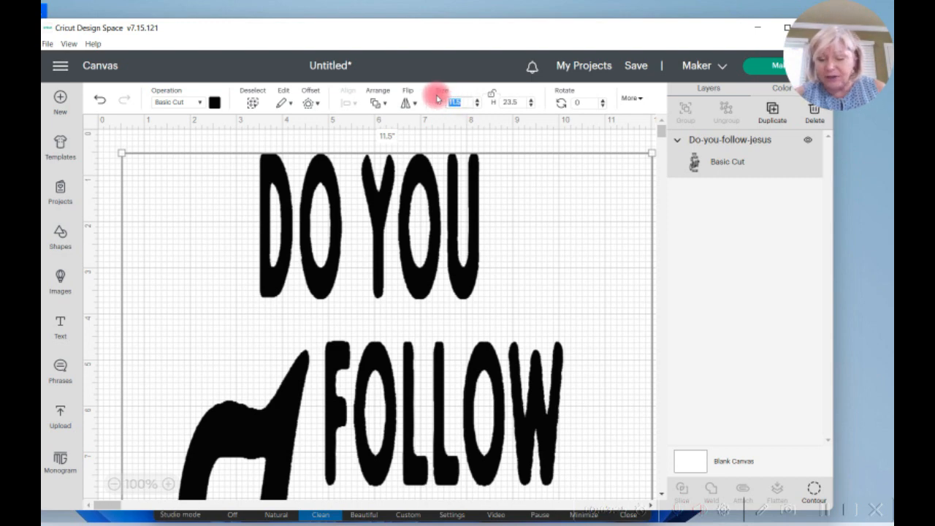
pyautogui.write('5')
pyautogui.click(516, 101)
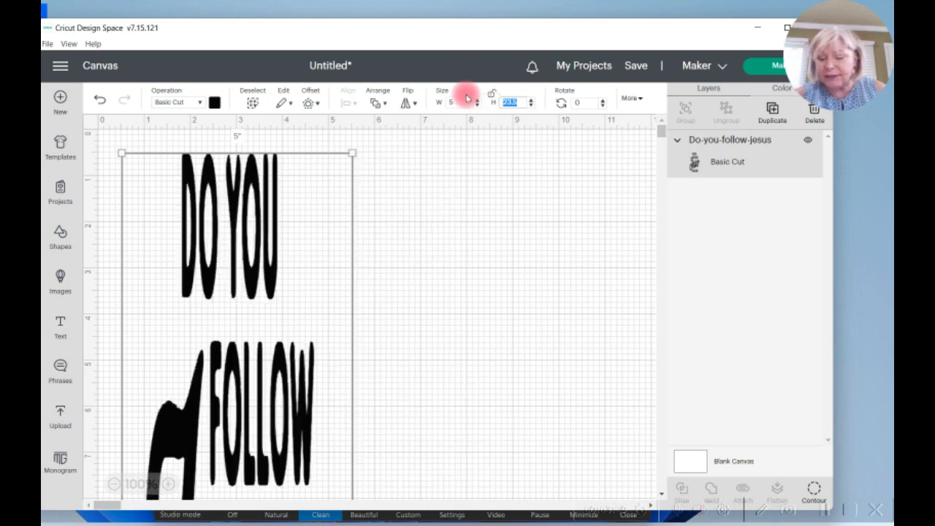
pyautogui.write('3')
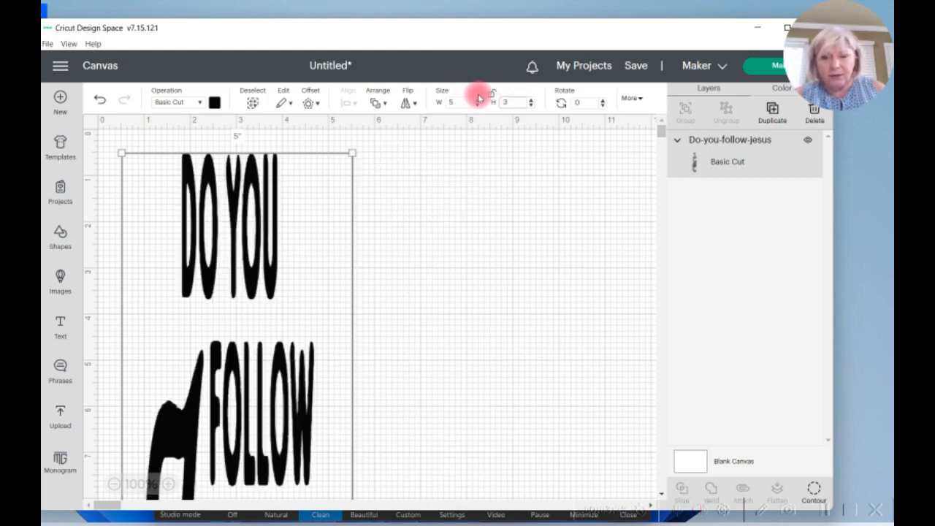
pyautogui.press('Return')
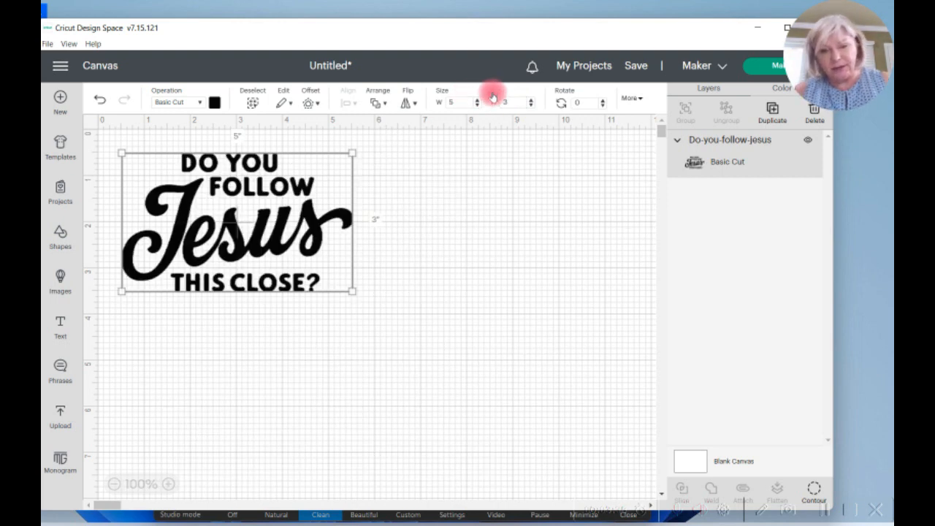
# Step: Move the image aside, insert a rounded rectangle shape and color it white
pyautogui.moveTo(322, 184); pyautogui.dragTo(632, 180)
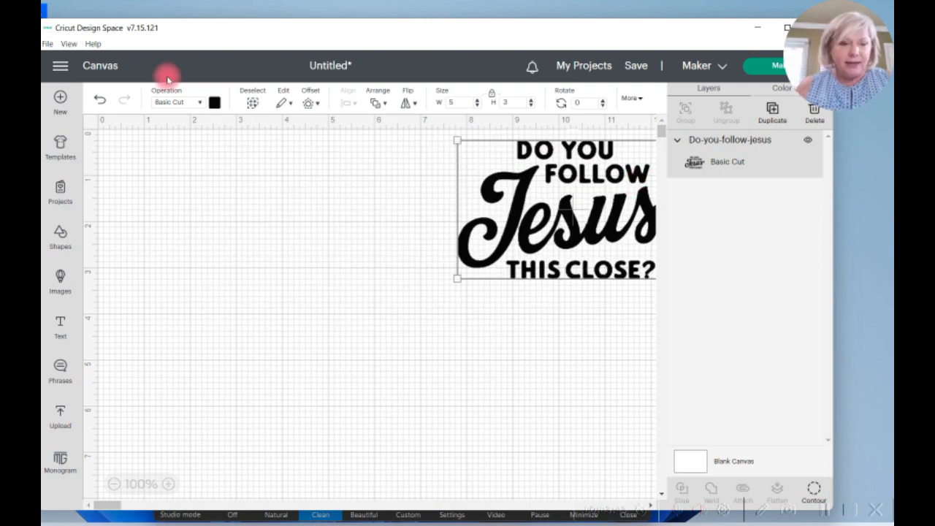
pyautogui.click(60, 234)
pyautogui.click(171, 377)
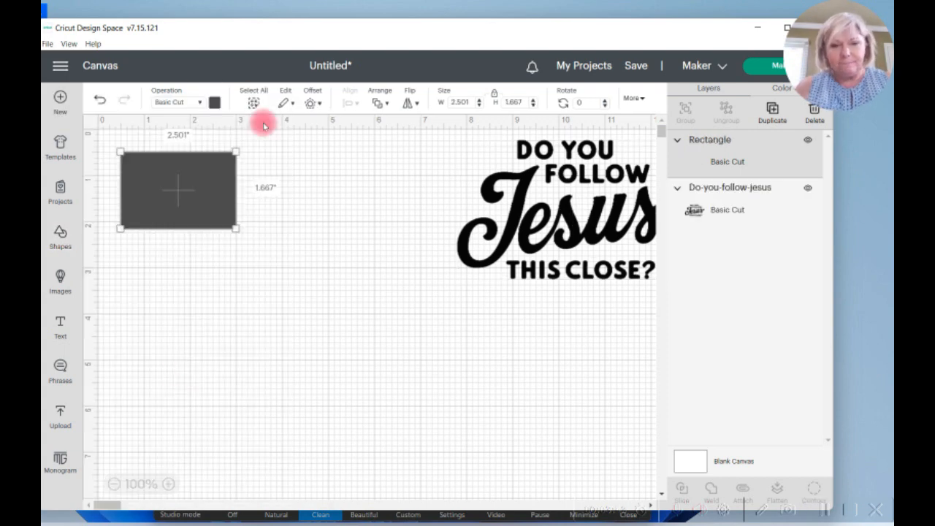
pyautogui.click(216, 103)
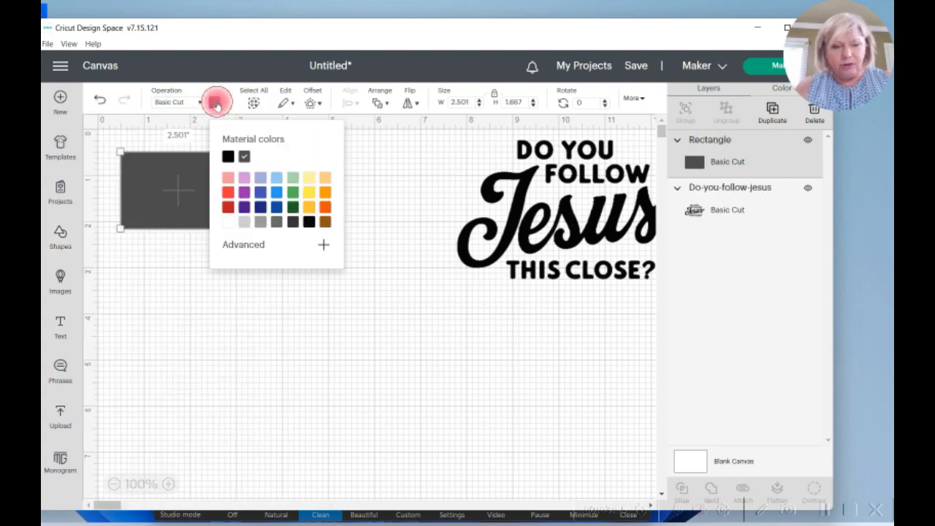
pyautogui.click(229, 222)
pyautogui.click(220, 338)
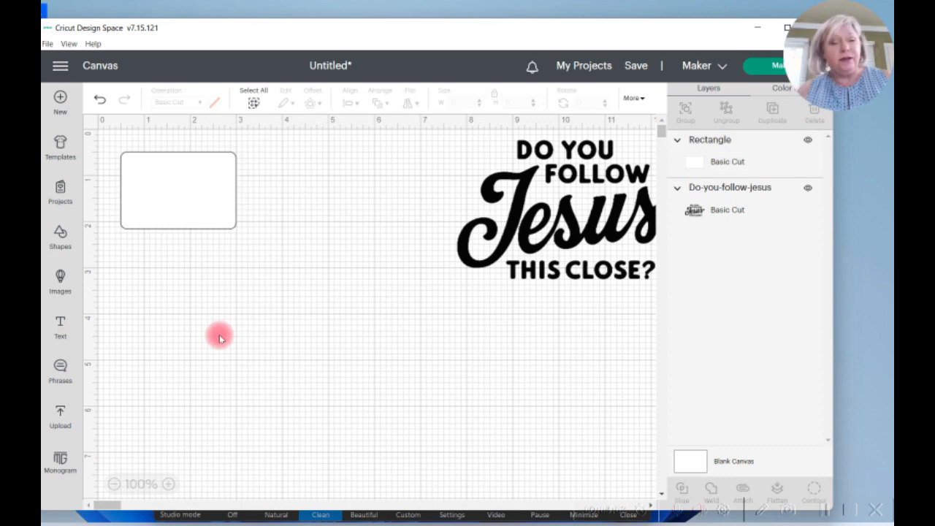
# Step: Resize the white rectangle, without keeping its proportions, to 11.5 inches wide by 23.5 inches high
pyautogui.click(161, 191)
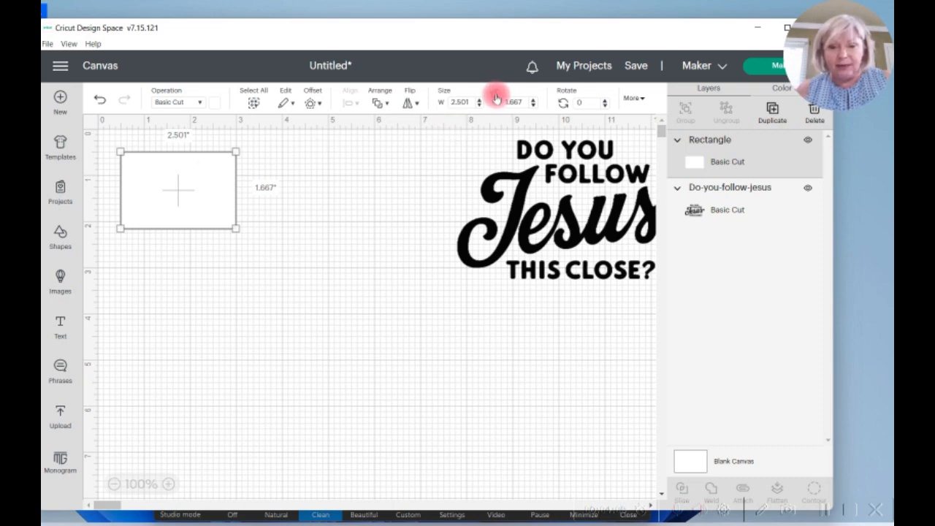
pyautogui.click(460, 101)
pyautogui.write('11.5')
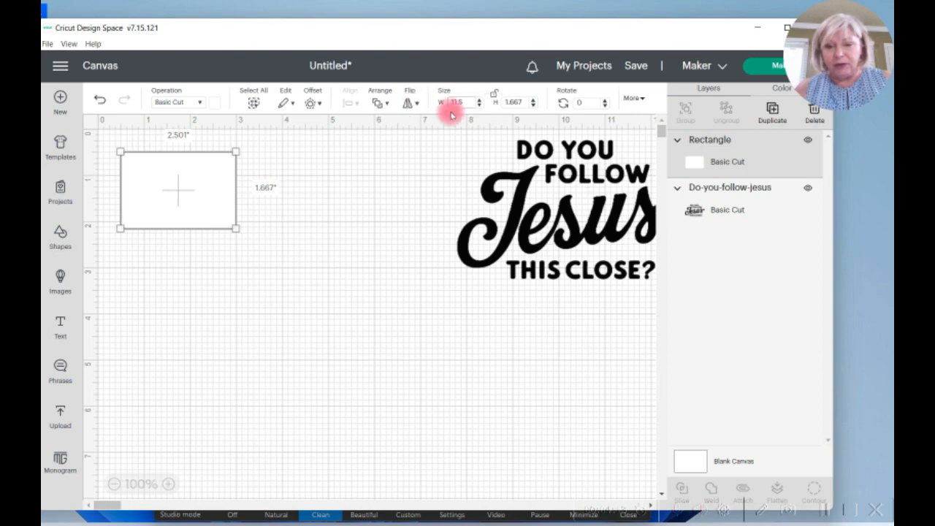
pyautogui.click(523, 103)
pyautogui.write('23.5')
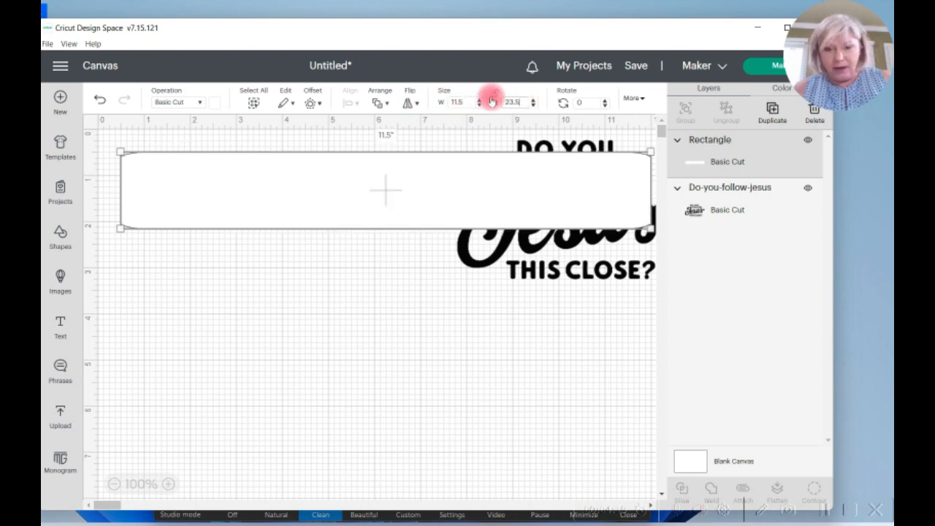
pyautogui.press('Return')
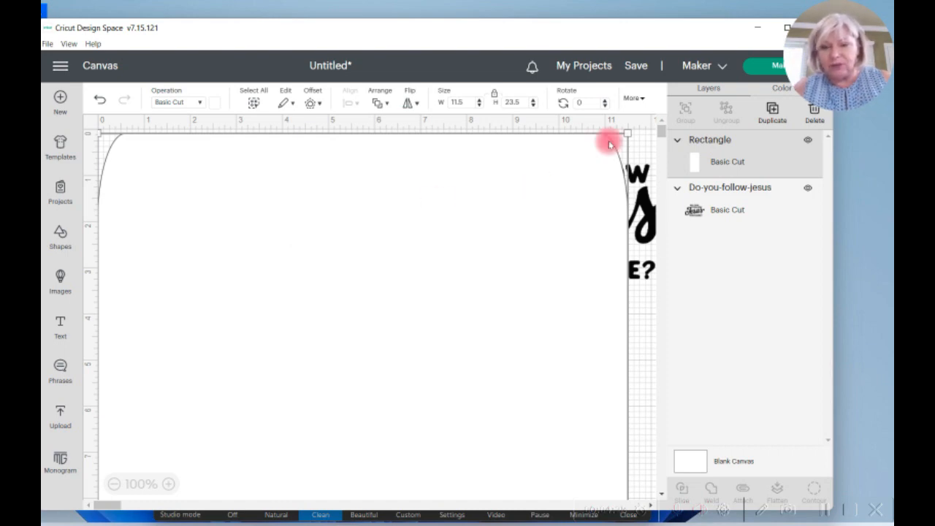
# Step: Send the rectangle behind the image and position the image inside the rectangle's upper-left corner
pyautogui.click(385, 104)
pyautogui.click(390, 154)
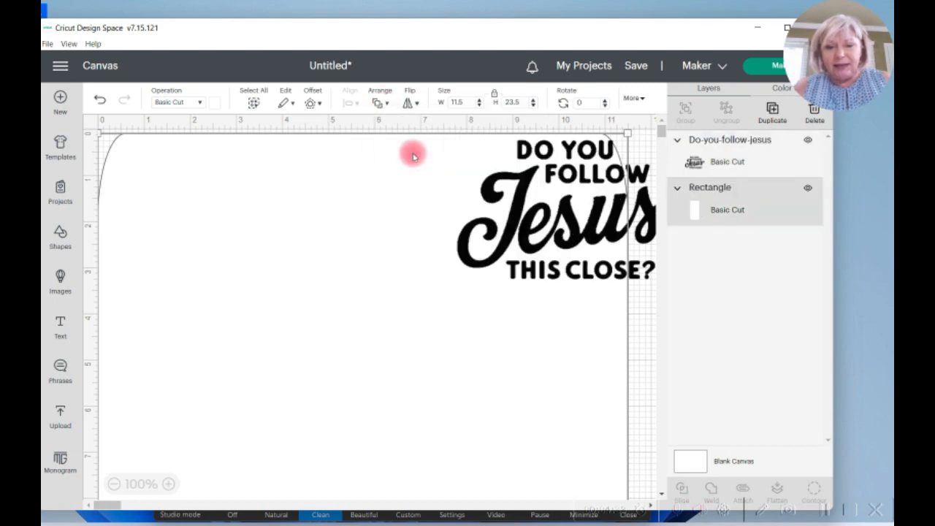
pyautogui.moveTo(536, 222); pyautogui.dragTo(191, 227)
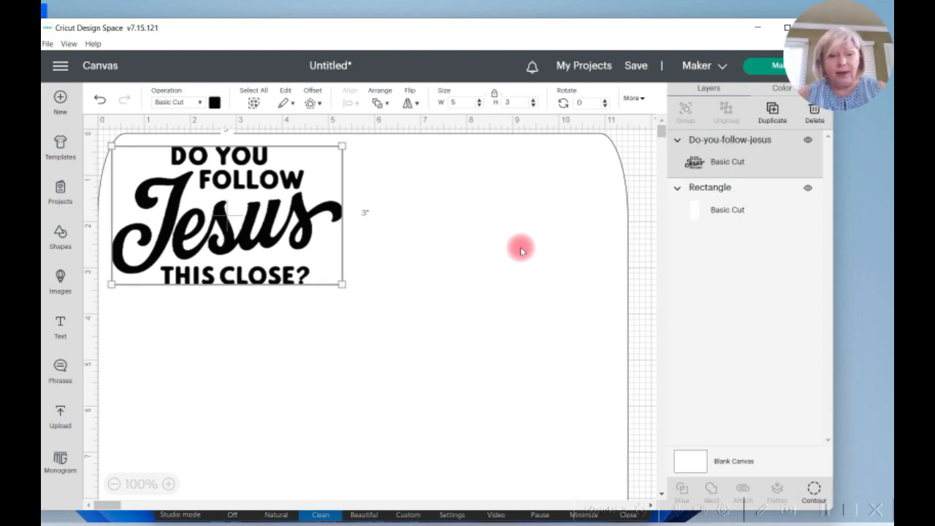
pyautogui.click(200, 106)
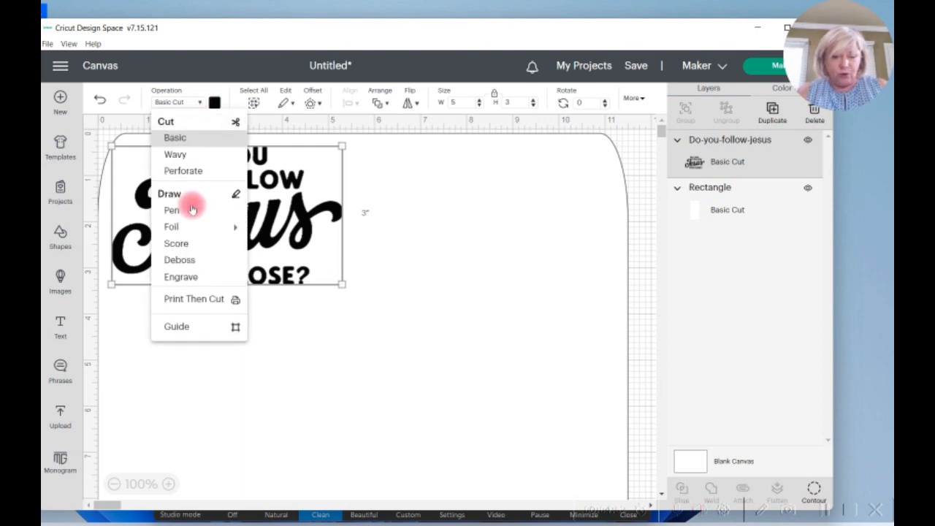
pyautogui.click(175, 327)
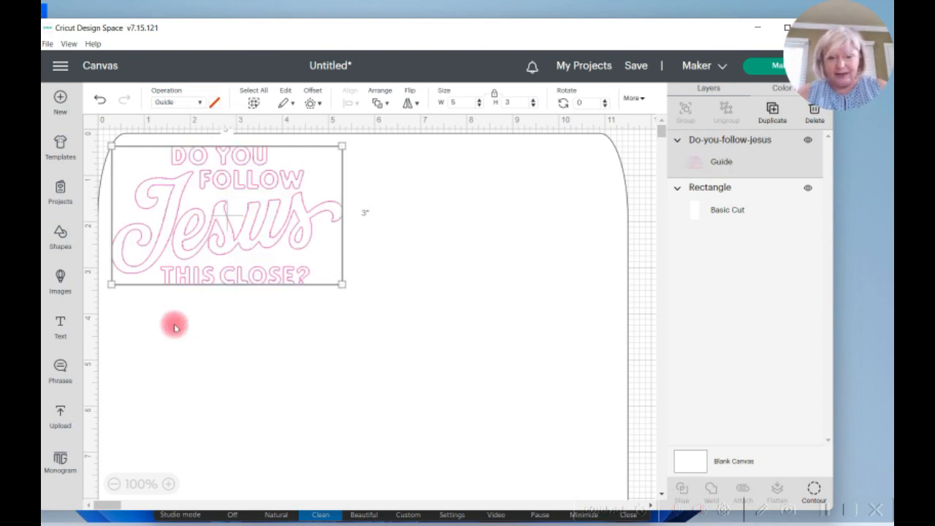
pyautogui.hotkey('ctrl', 'z')
# Step: Change the rounded rectangle's operation from cutting to Guide
pyautogui.click(512, 223)
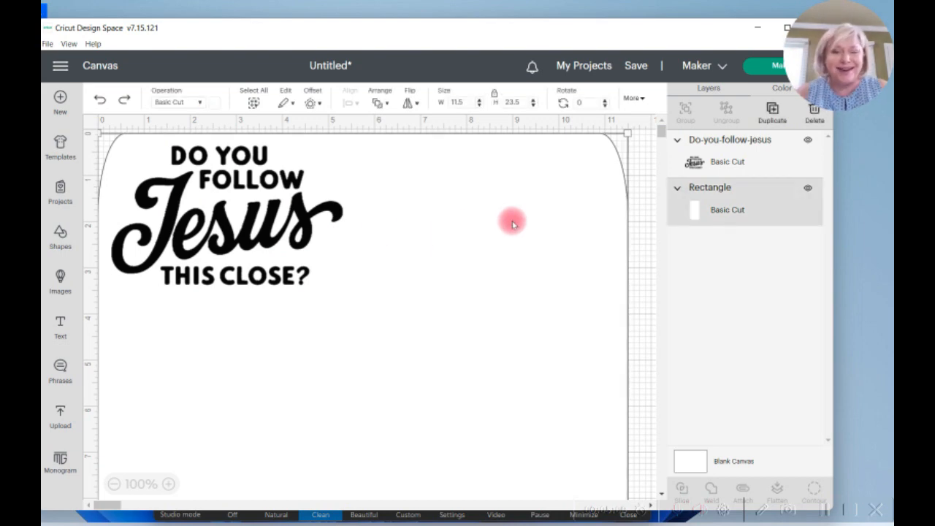
pyautogui.click(201, 101)
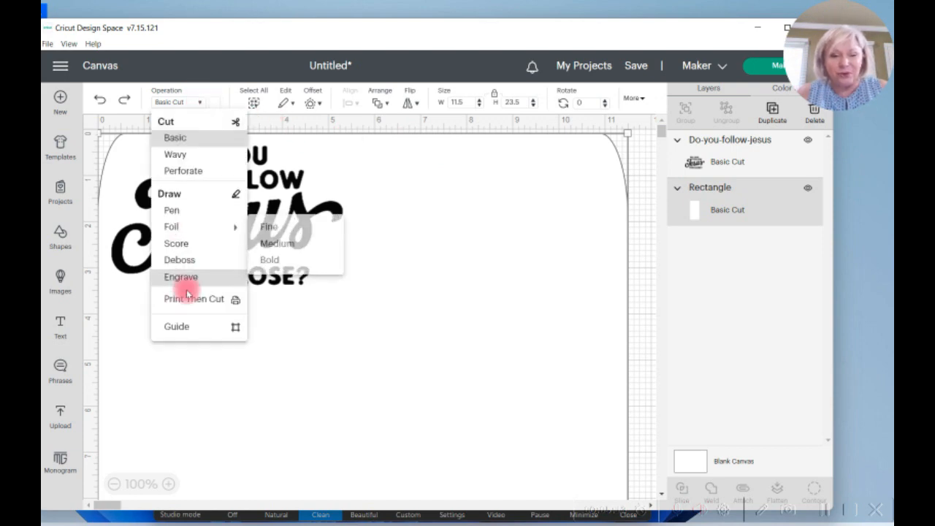
pyautogui.click(181, 327)
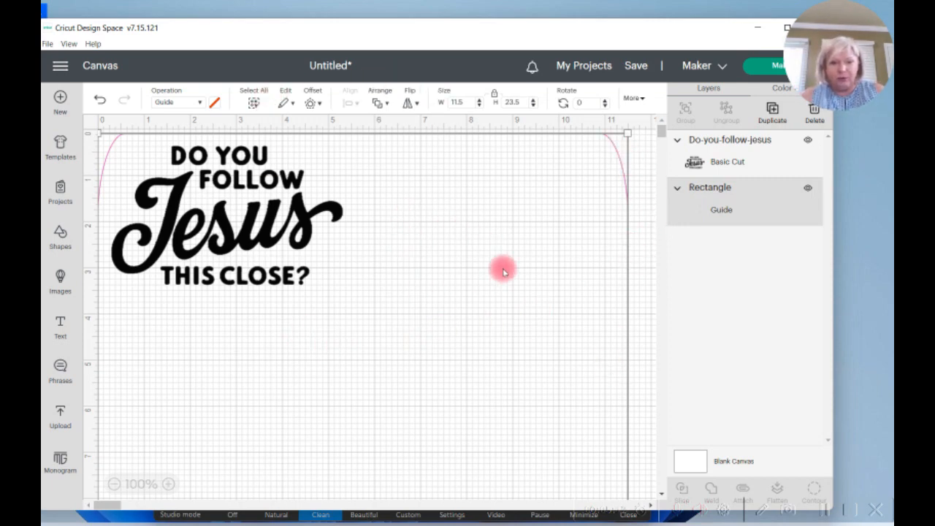
# Step: Rotate the image to 90 degrees and position it inside the guide's upper-left corner
pyautogui.click(222, 209)
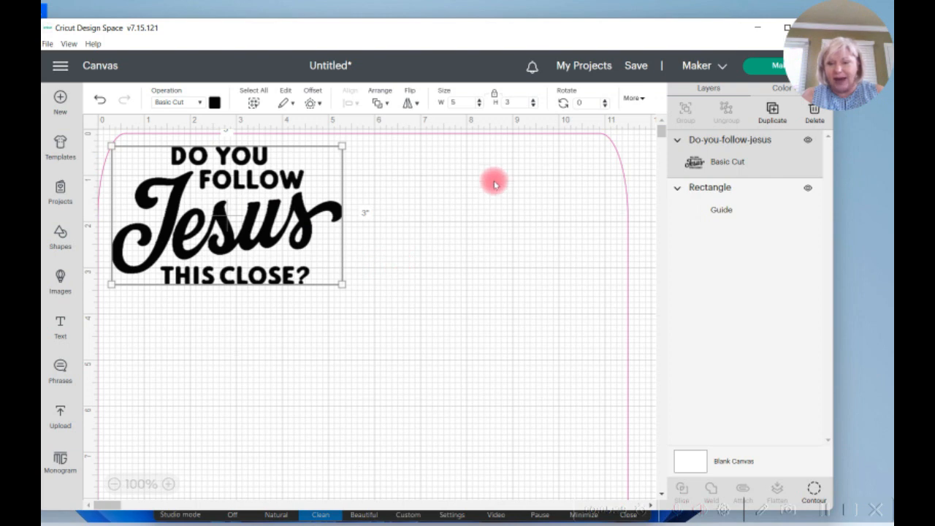
pyautogui.click(566, 104)
pyautogui.moveTo(269, 201); pyautogui.dragTo(235, 220)
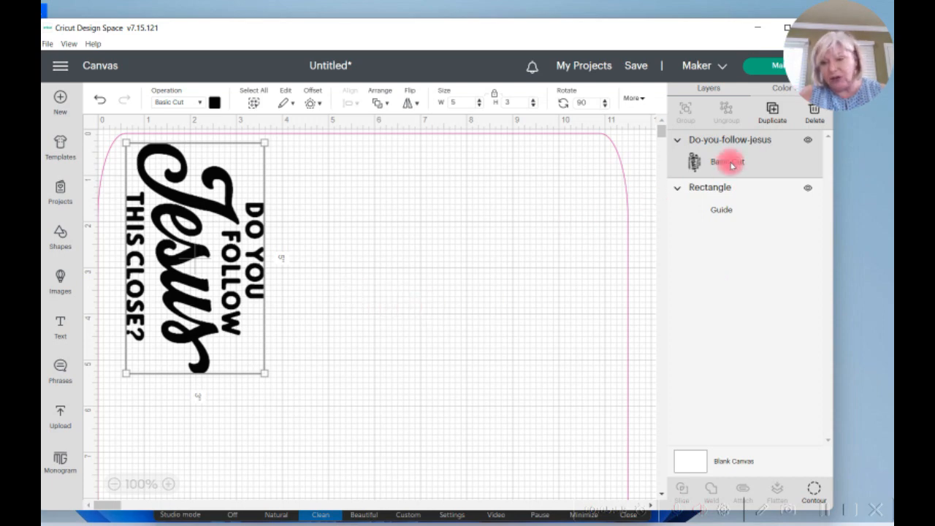
# Step: Duplicate the rotated image to fill a row of three across the guide and start a second row with one copy
pyautogui.click(772, 119)
pyautogui.click(771, 115)
pyautogui.click(771, 116)
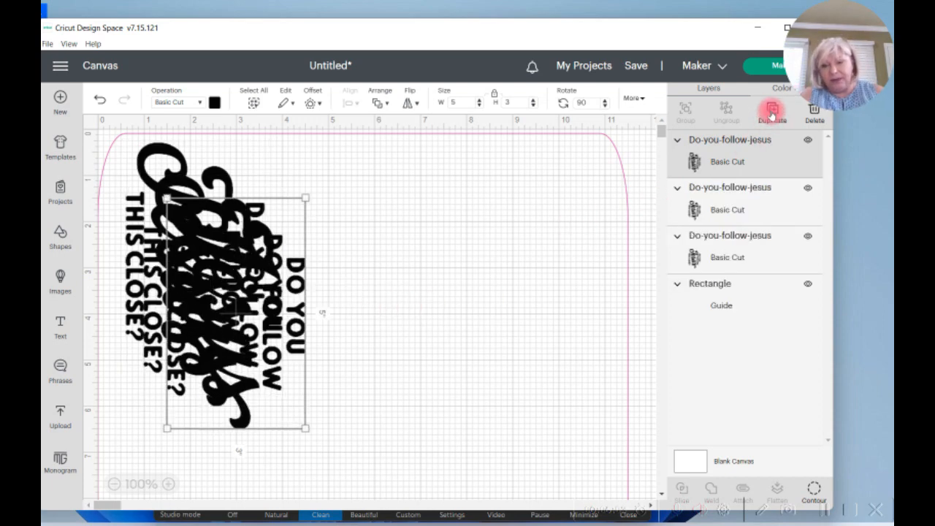
pyautogui.moveTo(311, 323); pyautogui.dragTo(587, 250)
pyautogui.moveTo(290, 292); pyautogui.dragTo(411, 242)
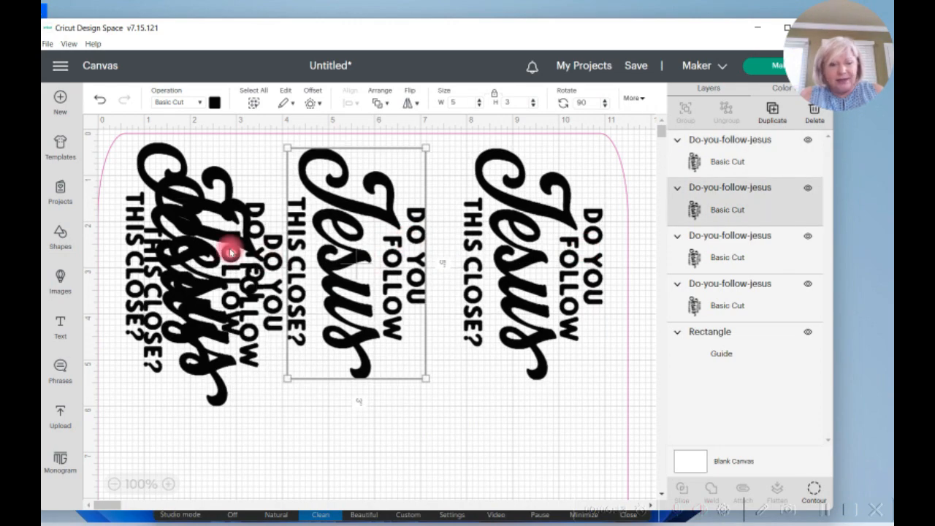
pyautogui.moveTo(223, 249); pyautogui.dragTo(199, 456)
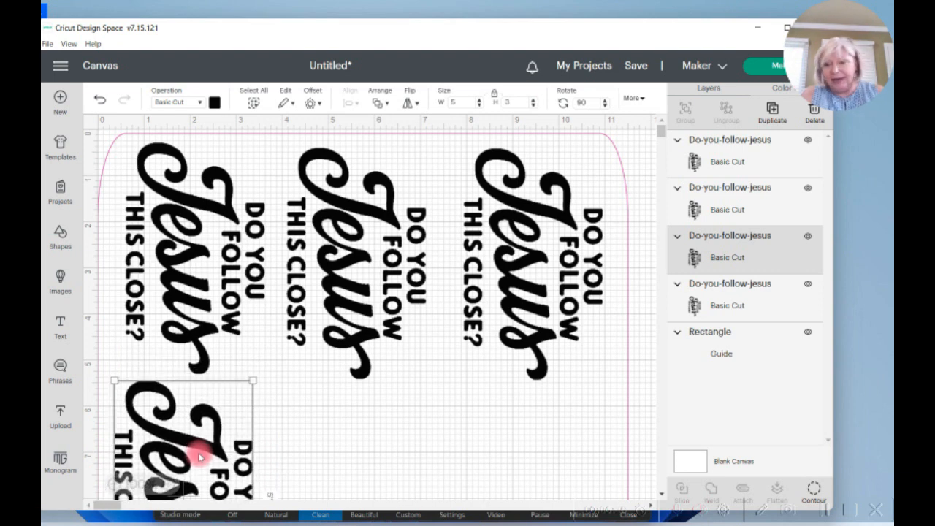
# Step: Duplicate the image again and place a copy at the end of the second row, below the third image
pyautogui.click(112, 485)
pyautogui.click(351, 432)
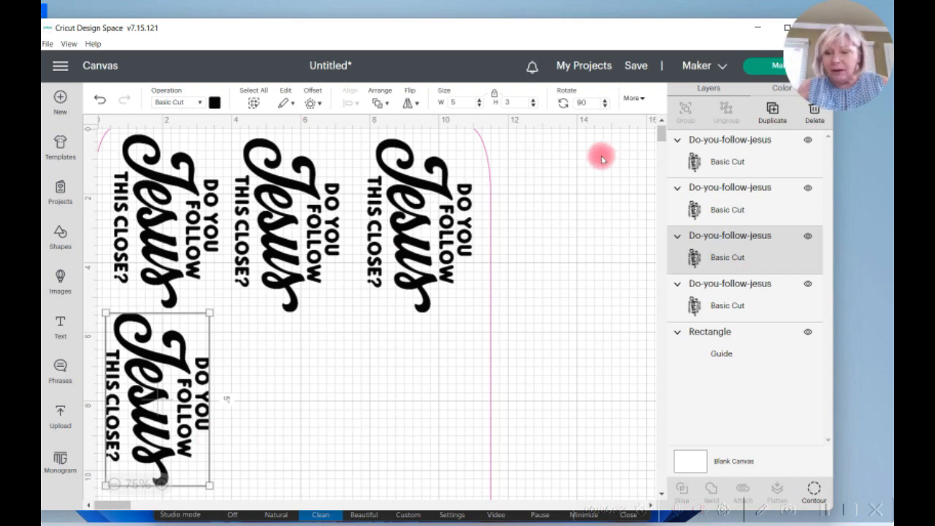
pyautogui.click(772, 110)
pyautogui.click(772, 110)
pyautogui.moveTo(168, 270); pyautogui.dragTo(396, 392)
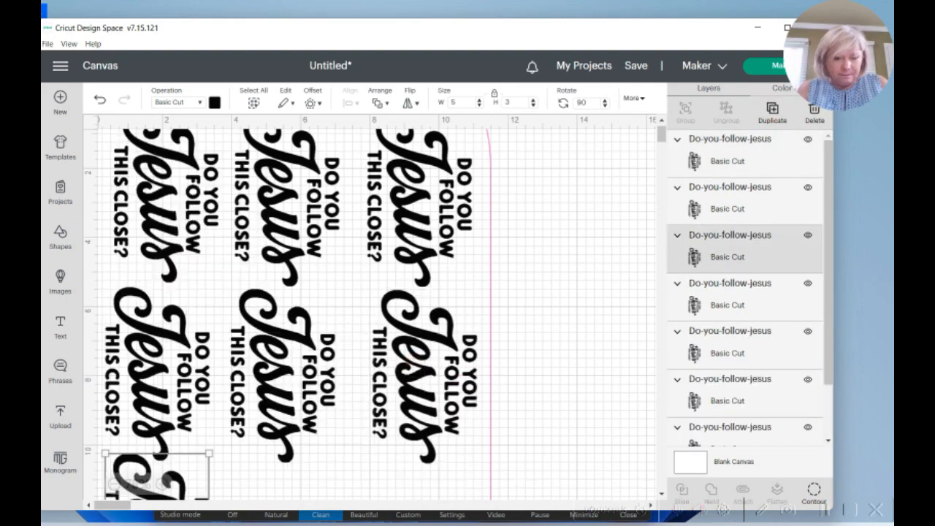
# Step: Add more copies in the lower rows of the guide and move images down to space out the rows
pyautogui.click(662, 495)
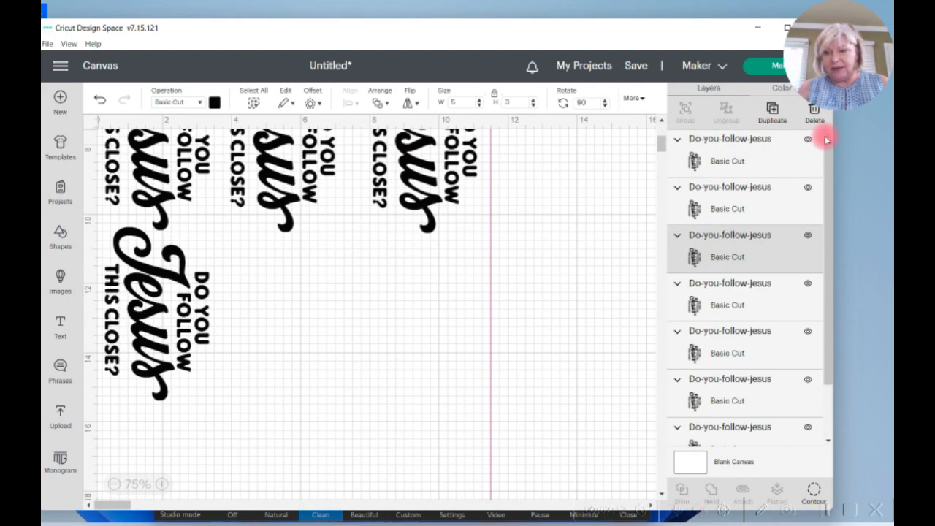
pyautogui.click(774, 108)
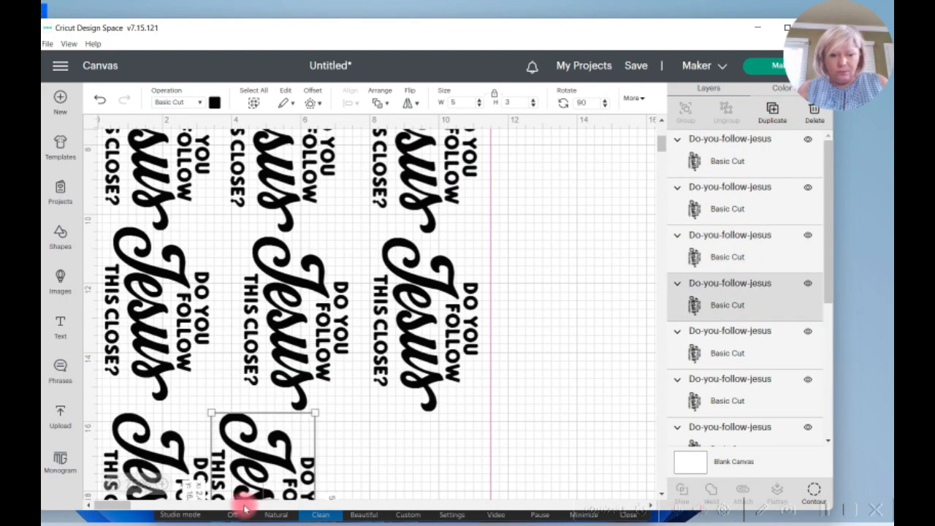
pyautogui.click(661, 495)
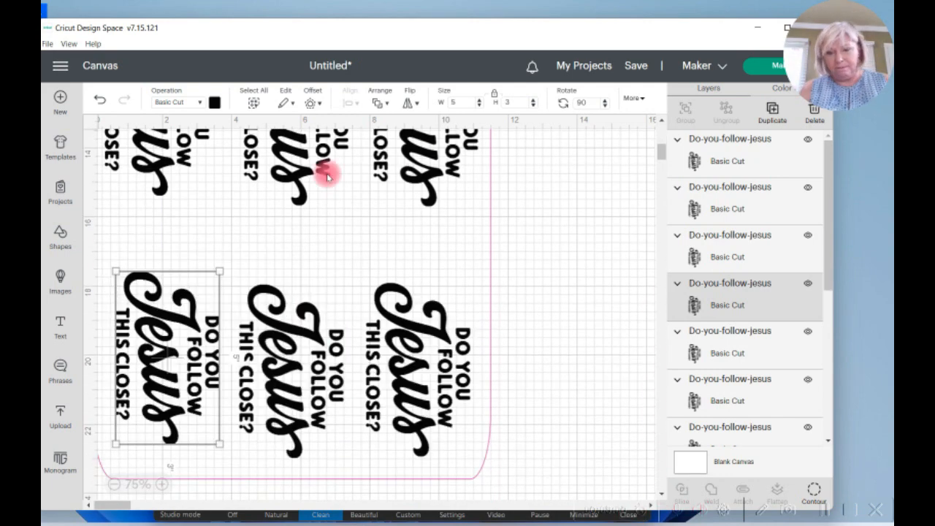
pyautogui.moveTo(410, 141); pyautogui.dragTo(409, 198)
pyautogui.moveTo(294, 141); pyautogui.dragTo(295, 198)
pyautogui.moveTo(153, 127); pyautogui.dragTo(152, 183)
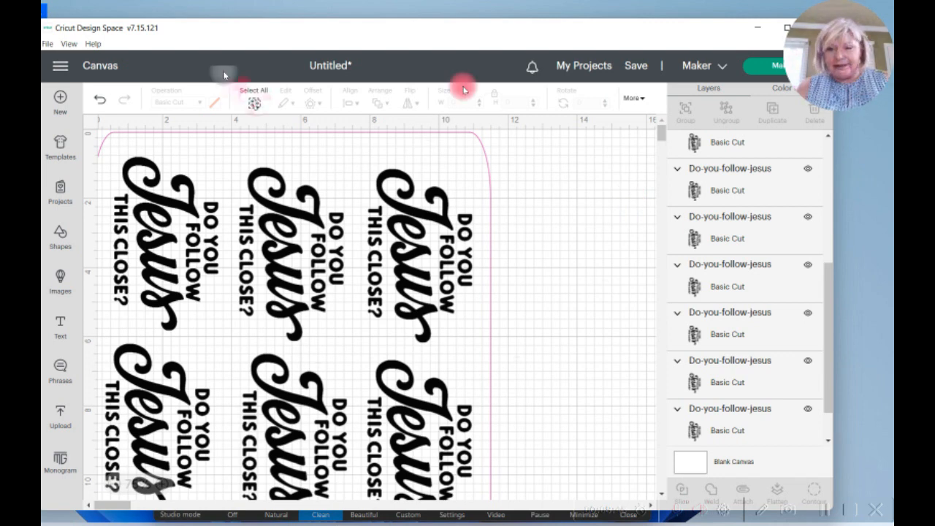
# Step: Attach all the images together with the guide and send the project on to mat preparation
pyautogui.click(254, 103)
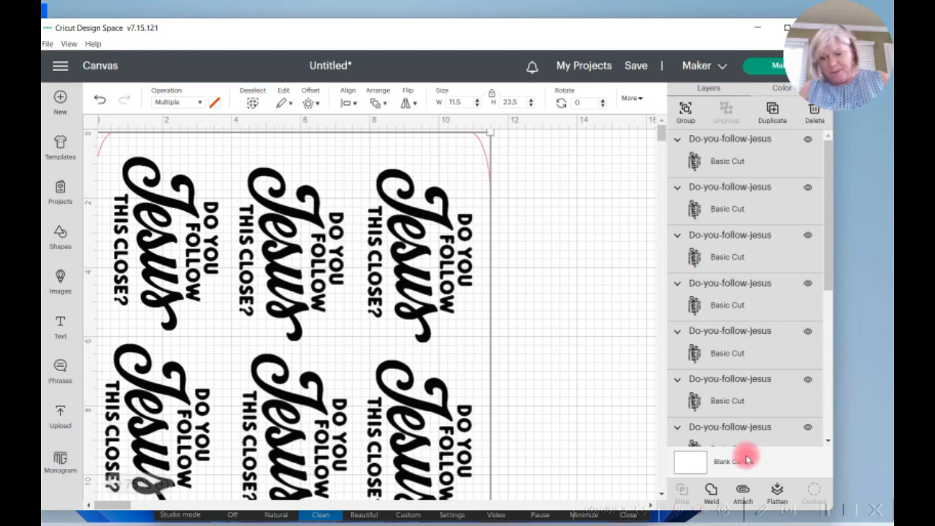
pyautogui.click(743, 491)
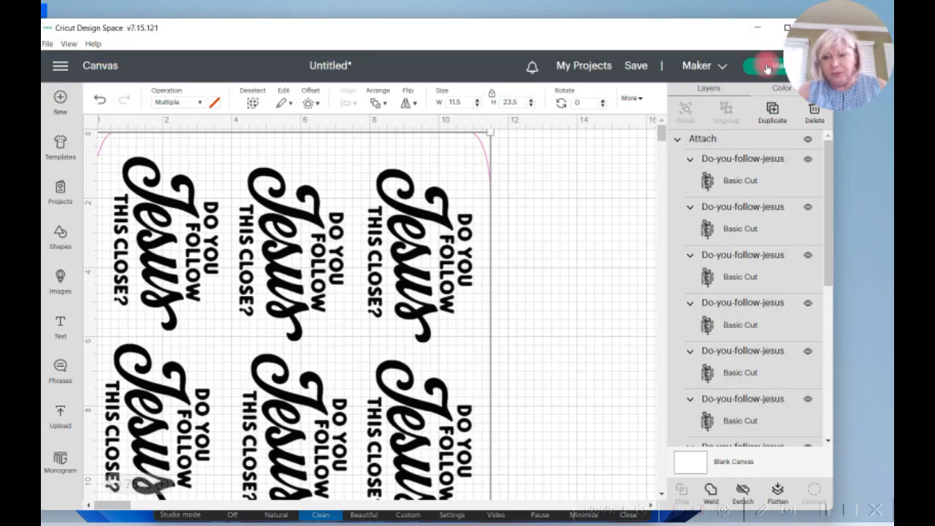
pyautogui.click(768, 68)
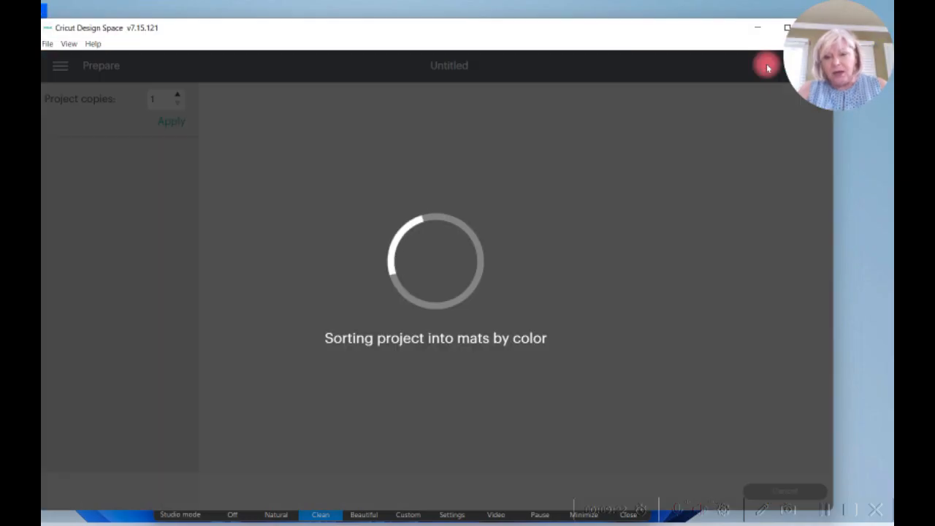